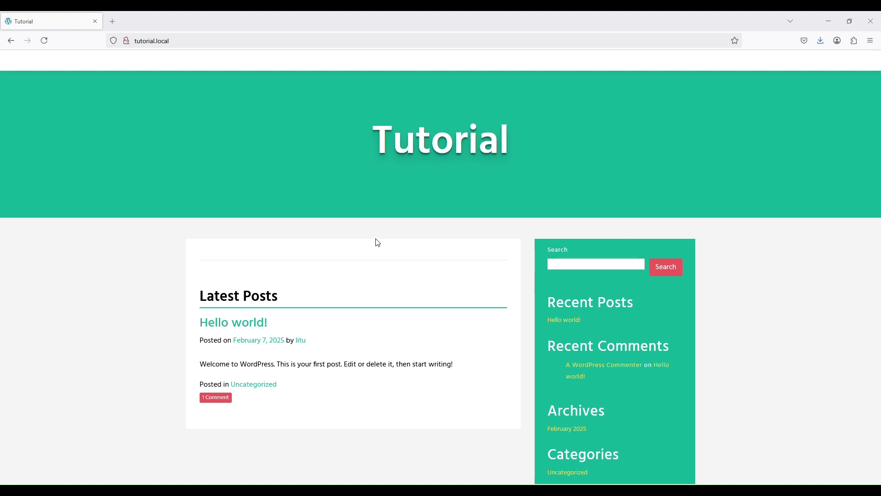
scroll(406, 234, "down", 1)
scroll(406, 225, "up", 1)
- Reload the site, then start a new comic via Toocheke > Add New Comic
key("F5")
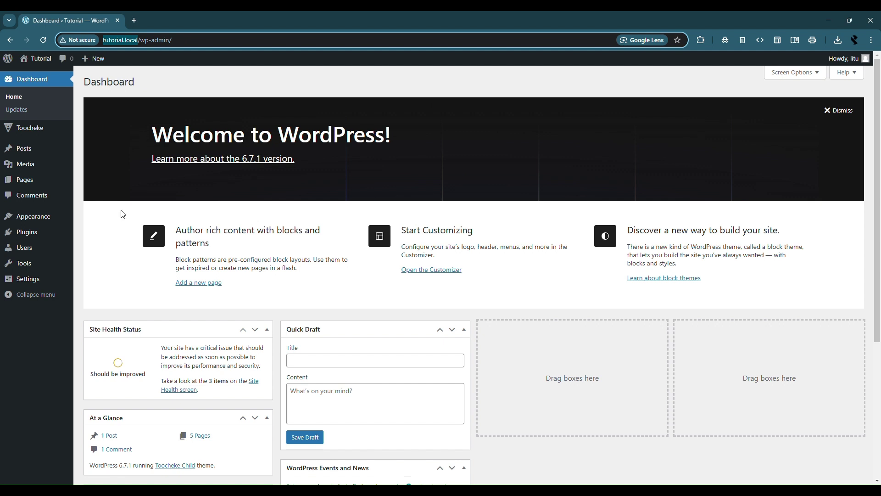
mouse_move(30, 127)
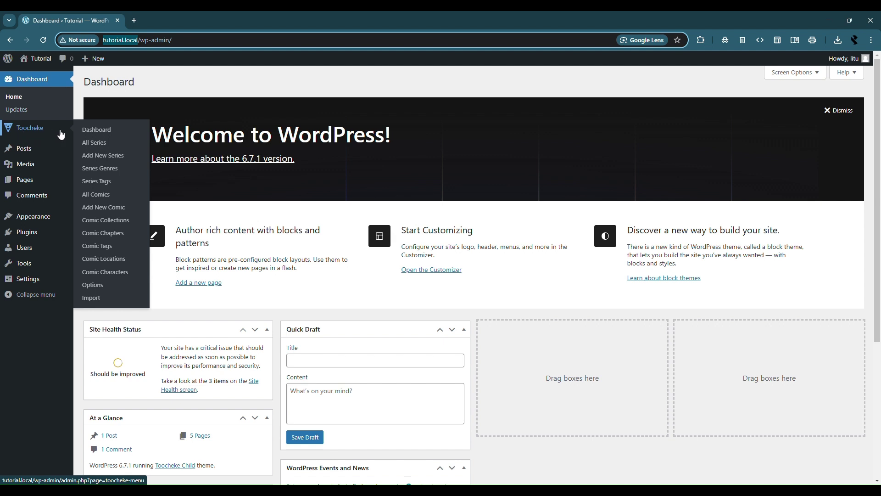
left_click(104, 208)
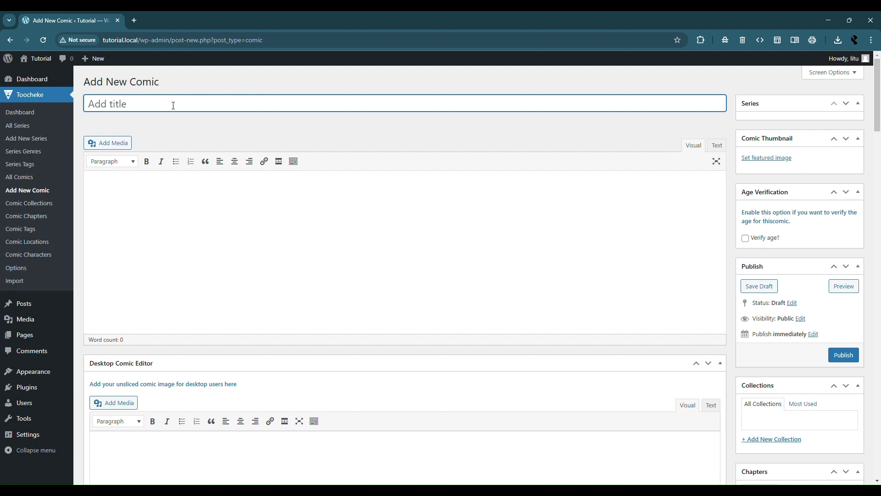
type("T")
type("his is  a")
- Fix the typo in the title 'This is a test' and leave the field so the draft saves
key("BackSpace")
key("BackSpace")
type("test")
left_click(422, 223)
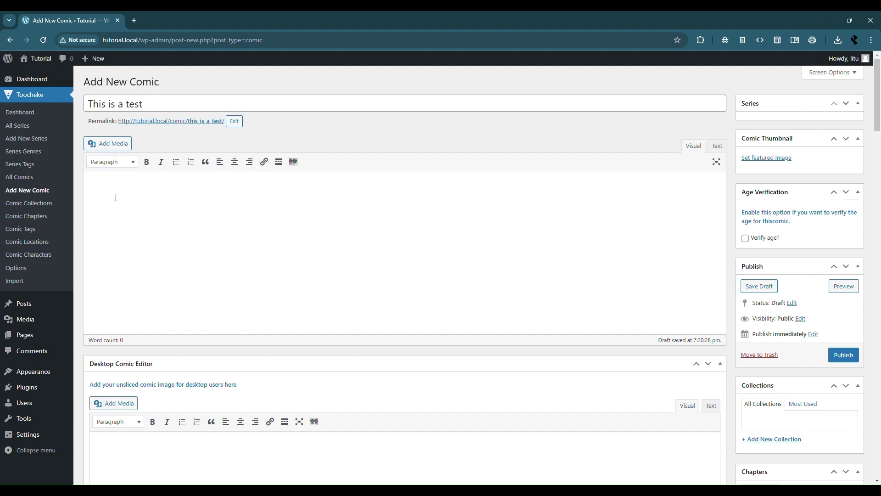
- Bring up the Add Media window and choose to upload a file from the computer
left_click(111, 144)
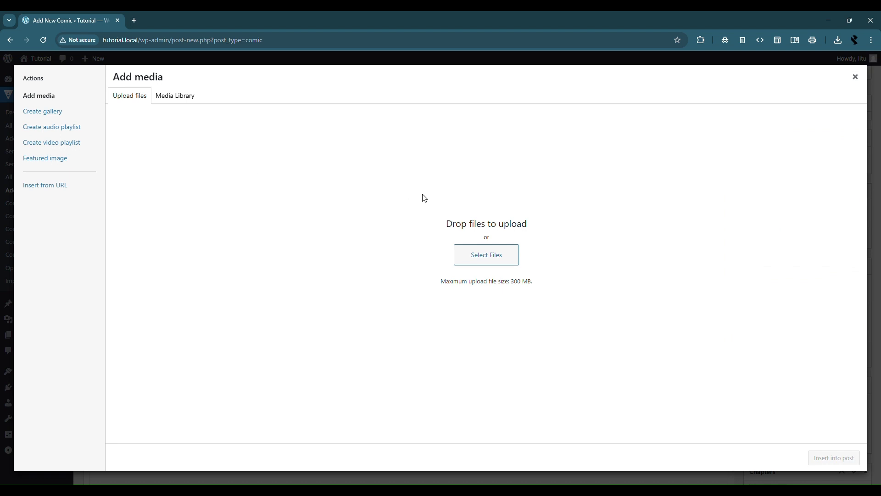
left_click(175, 95)
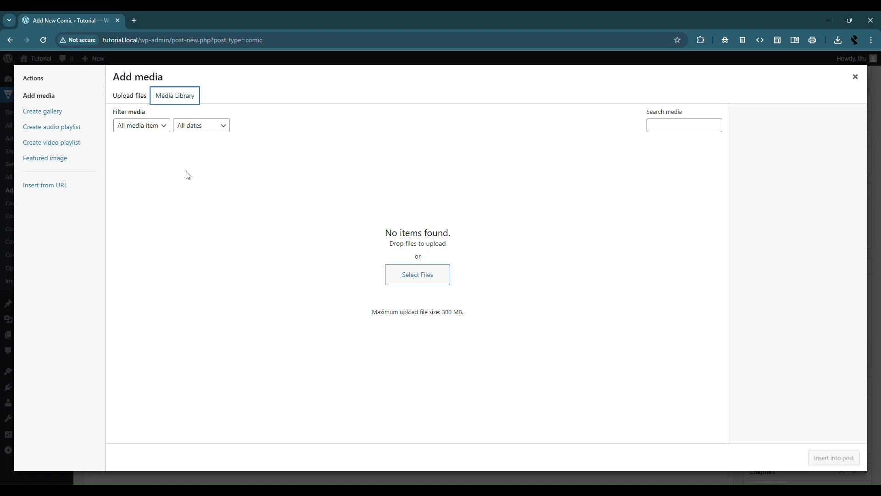
left_click(130, 95)
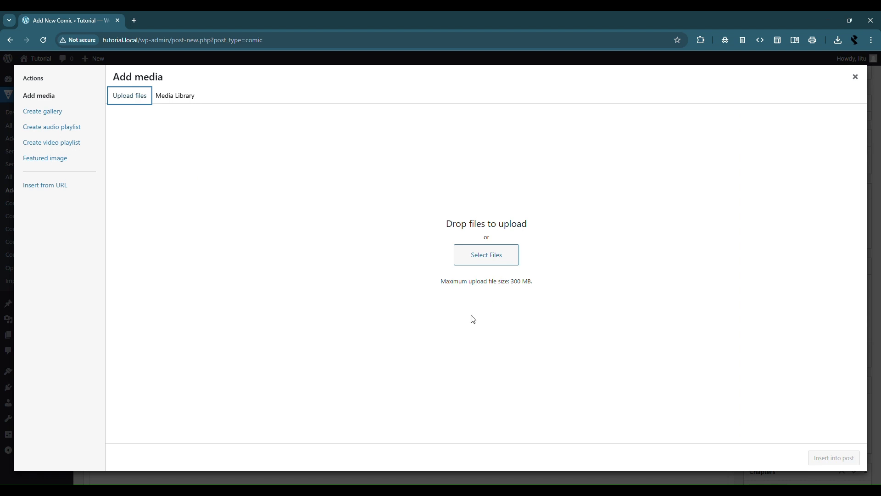
left_click(495, 257)
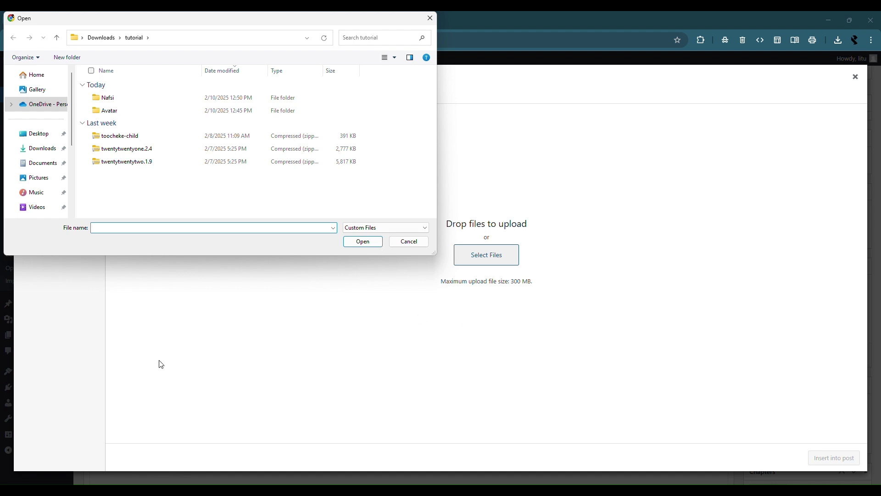
- Browse to Nafsi > Desktop, sort by name, and upload nafsi0001.png
double_click(126, 101)
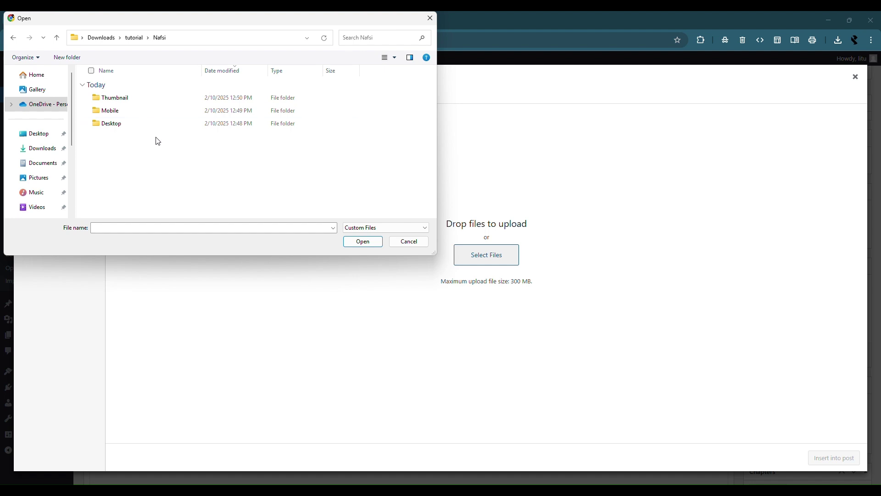
double_click(127, 123)
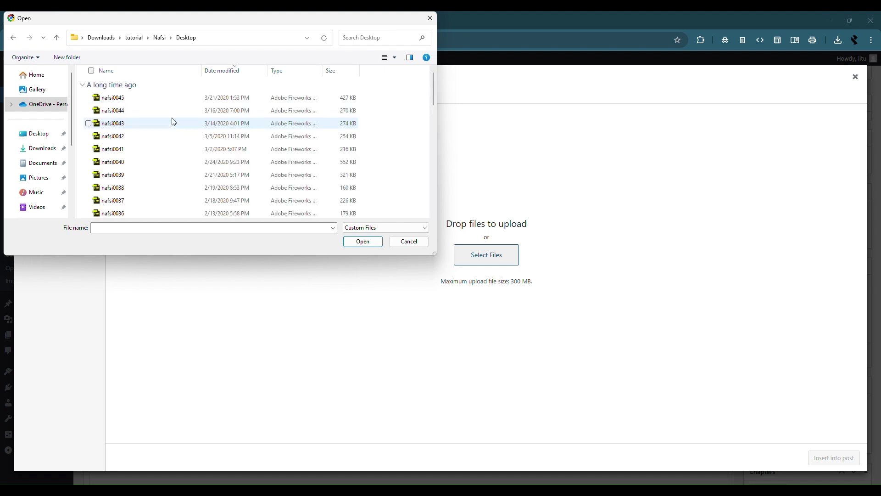
left_click(164, 67)
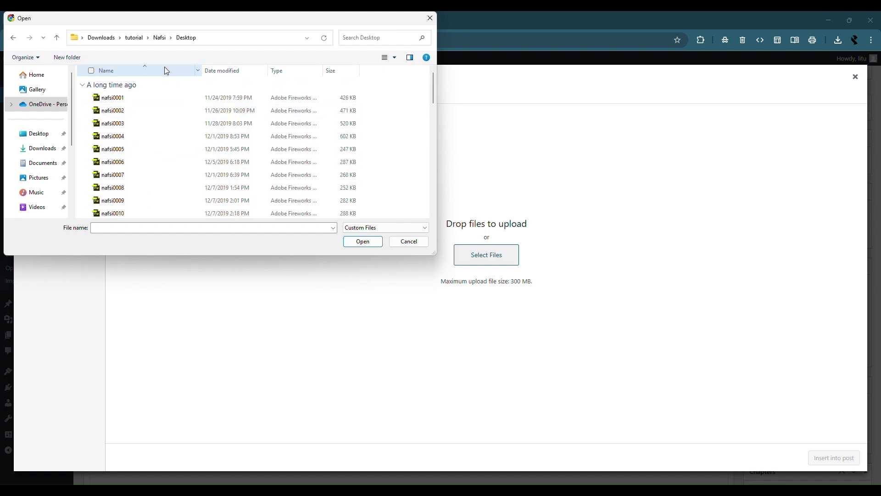
left_click(132, 97)
double_click(132, 97)
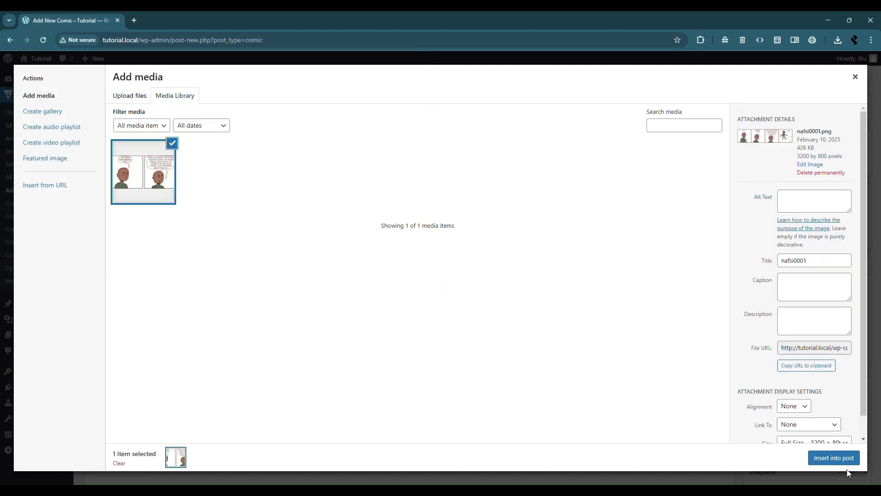
scroll(850, 380, "down", 1)
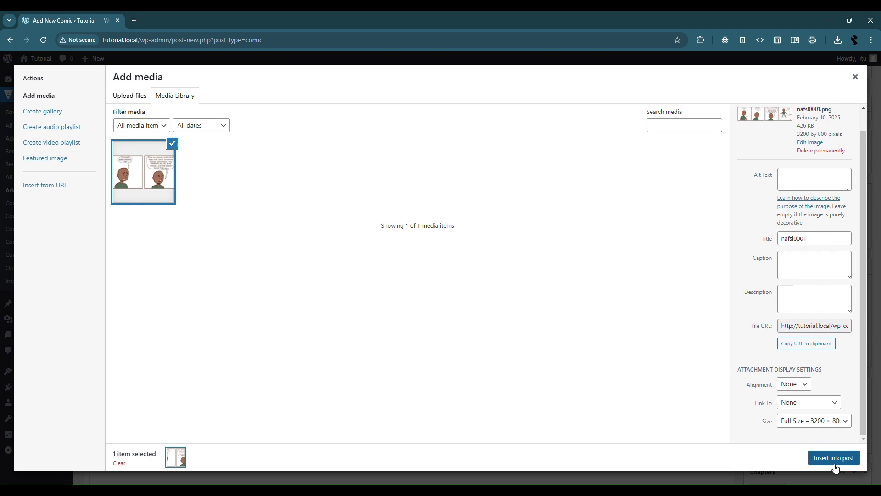
- Keep the image at Full Size and set Link To to None before inserting it
left_click(797, 424)
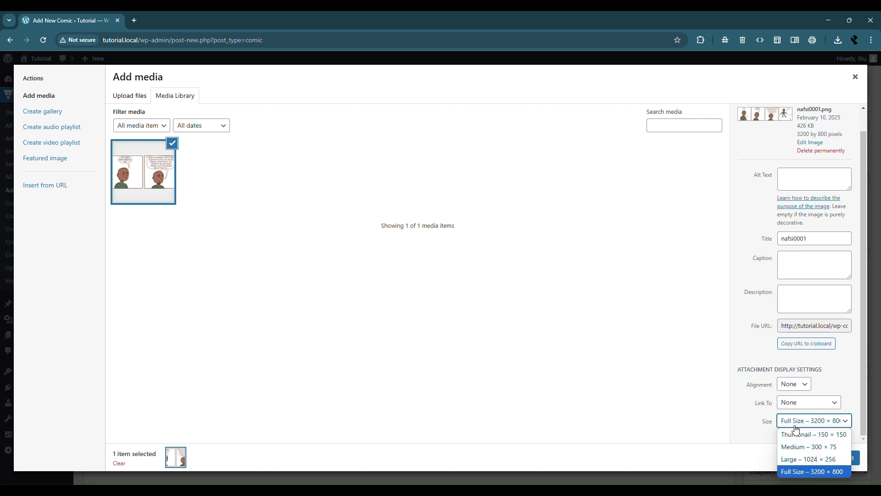
left_click(798, 471)
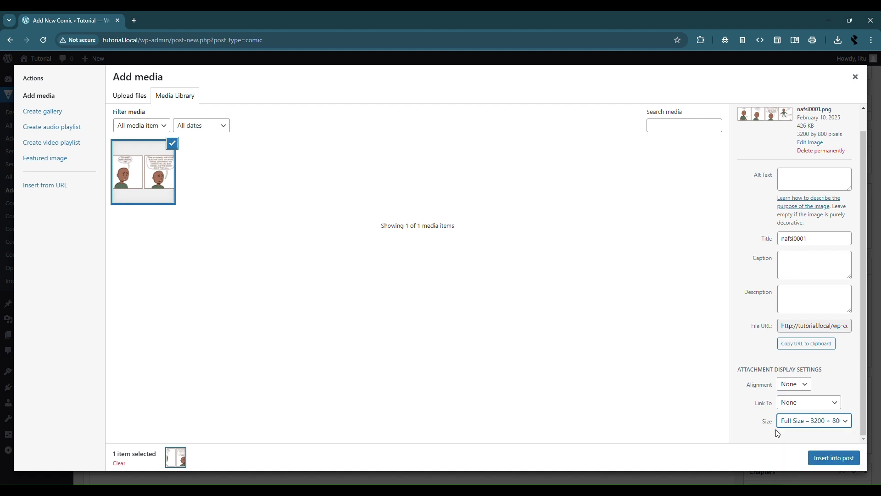
left_click(806, 422)
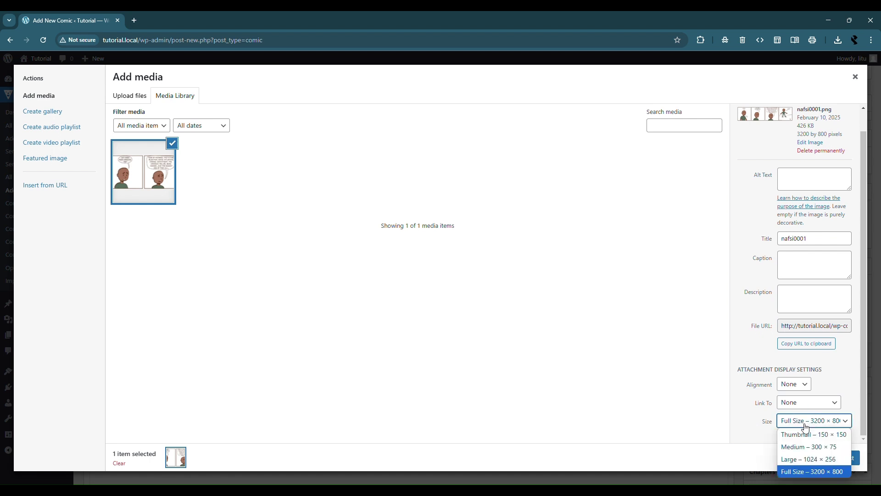
left_click(802, 470)
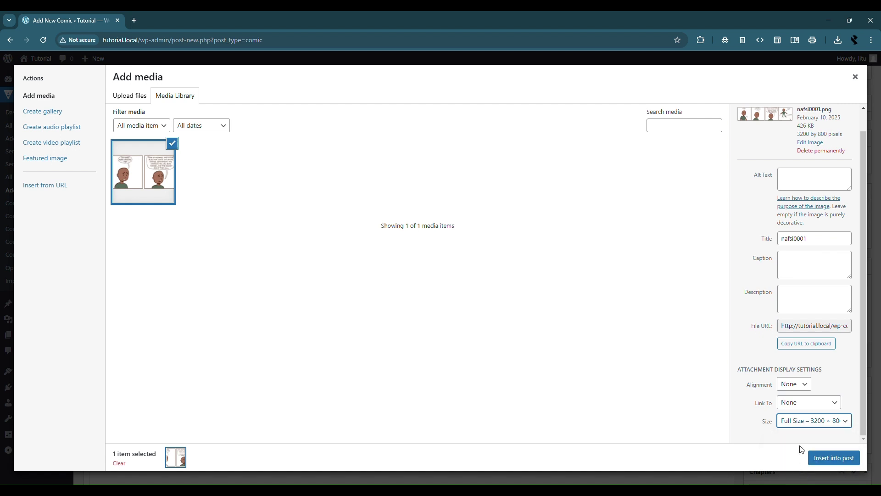
left_click(797, 403)
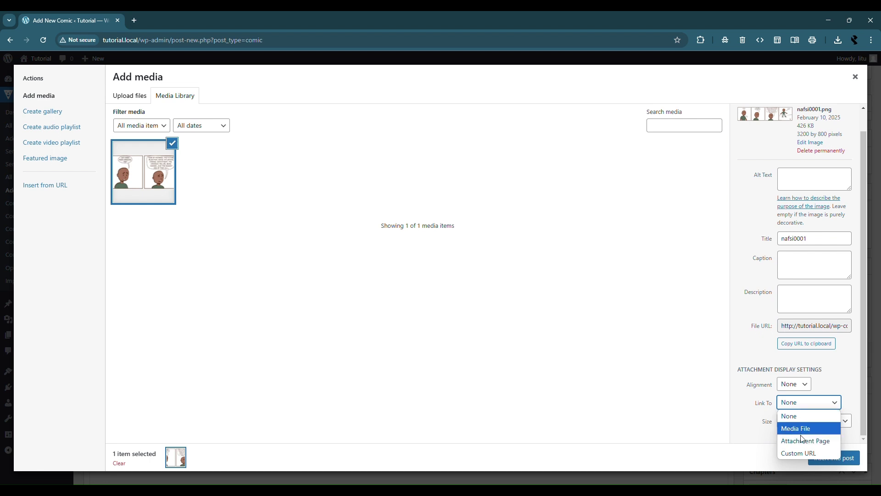
left_click(804, 414)
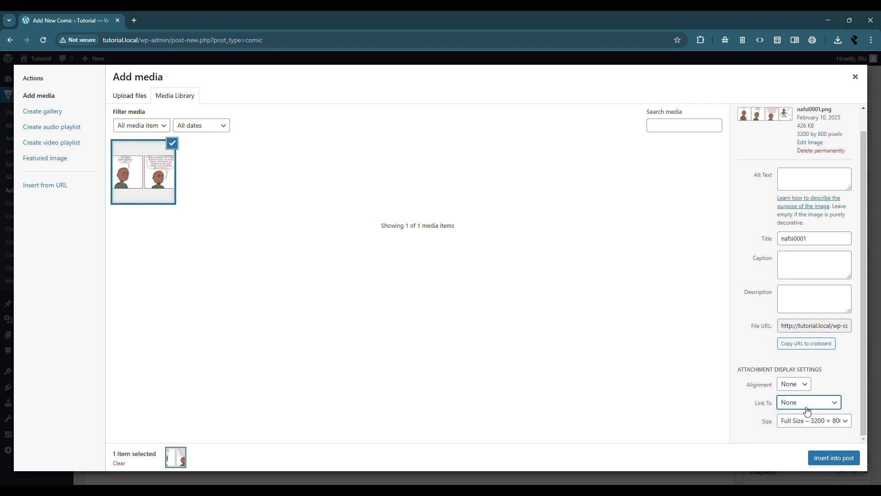
left_click(834, 458)
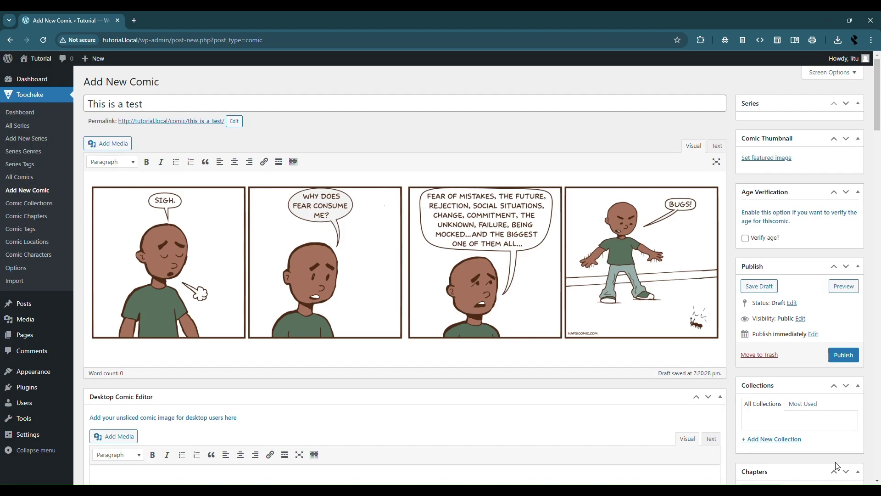
scroll(510, 337, "down", 2)
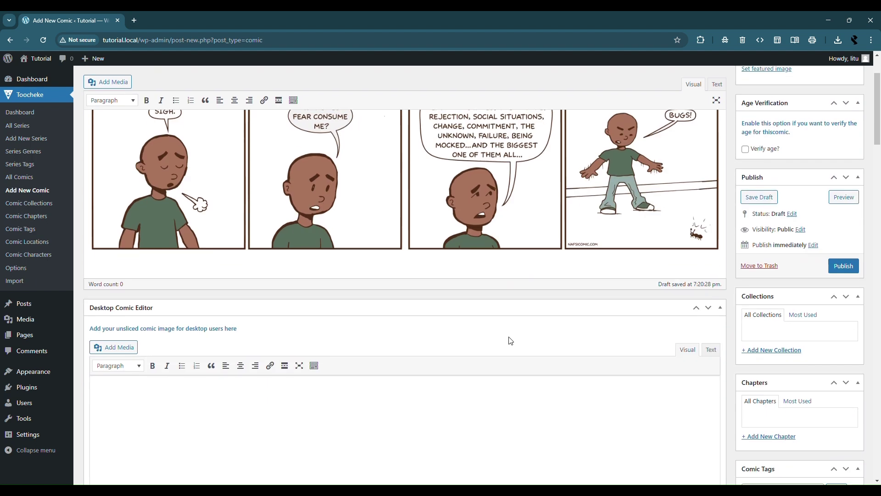
scroll(510, 337, "up", 2)
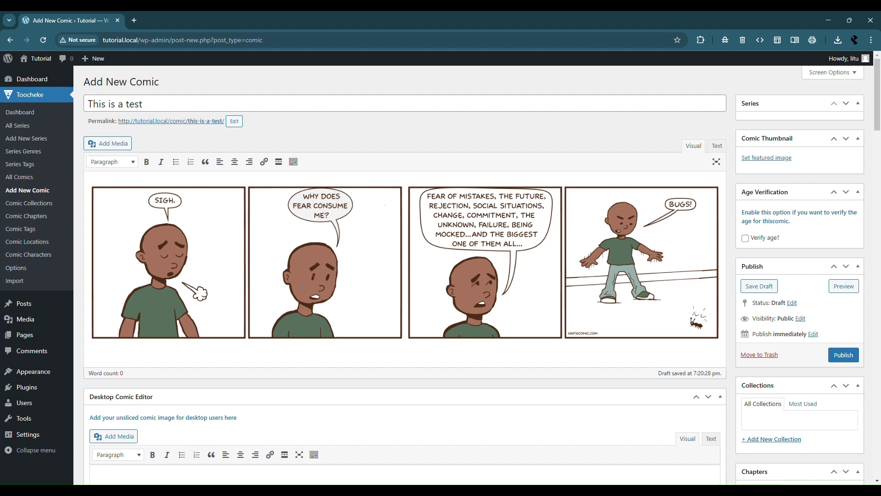
left_click(276, 293)
- Start setting a featured image and browse the computer, going up to the Nafsi folder
left_click(766, 157)
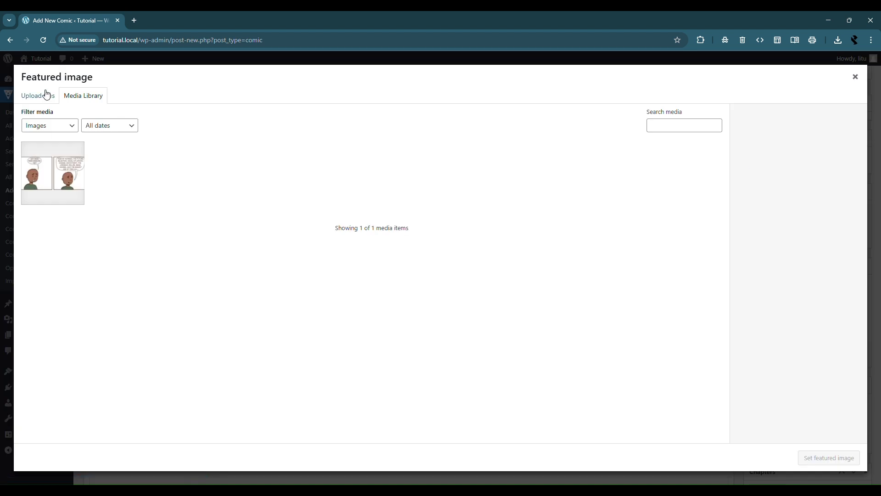
left_click(46, 96)
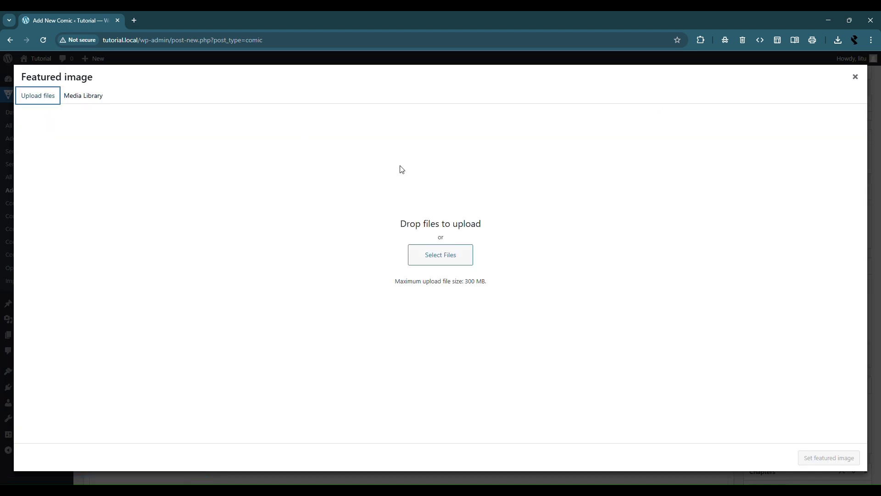
left_click(438, 259)
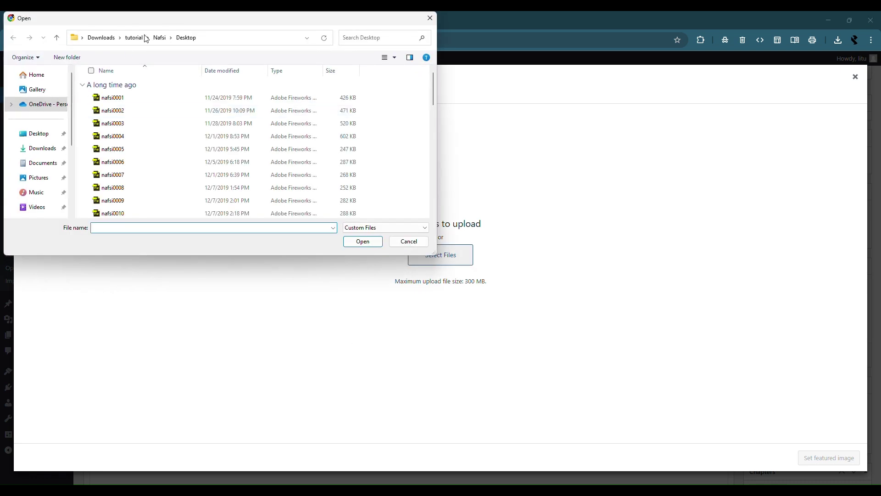
left_click(160, 38)
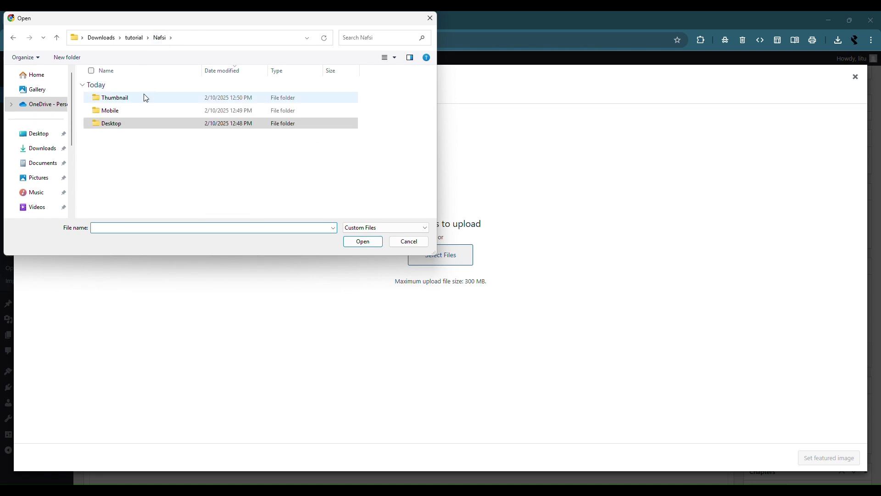
- Upload nafsi0001Tn from the Thumbnail folder and set it as the comic's featured image
double_click(115, 98)
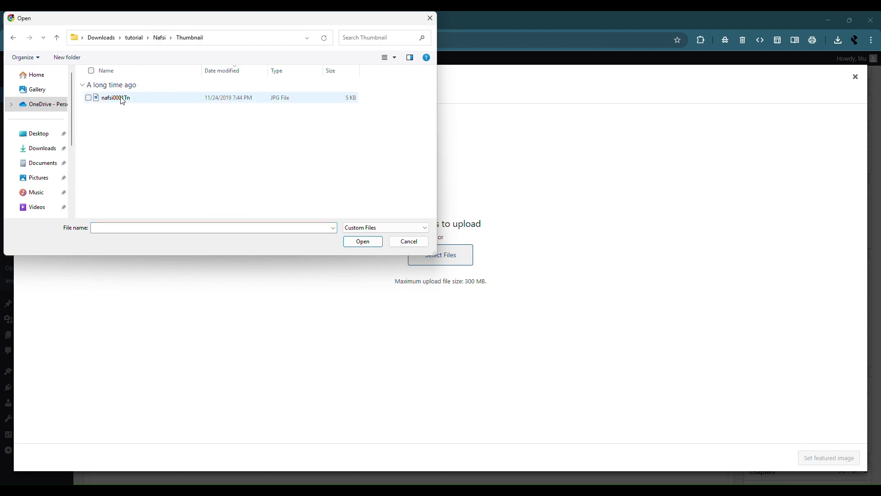
left_click(114, 97)
left_click(363, 241)
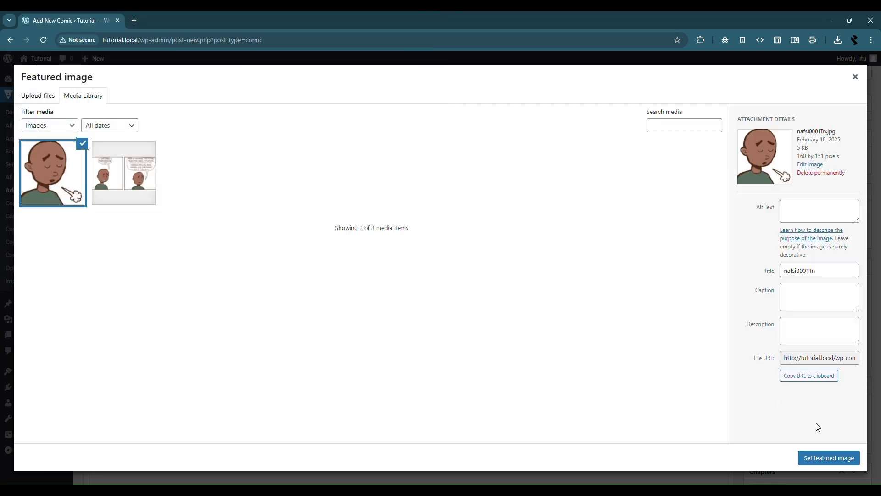
left_click(817, 459)
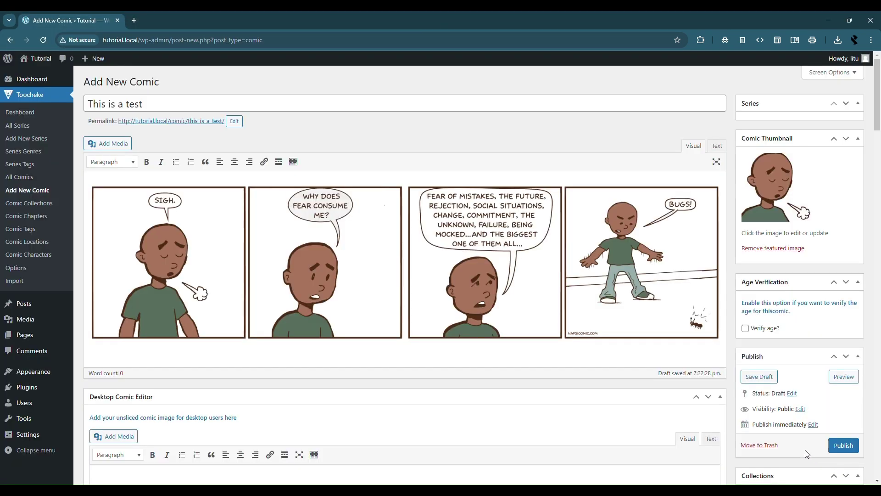
scroll(783, 371, "down", 3)
scroll(782, 375, "up", 3)
- Publish the comic post 'This is a test'
left_click(844, 445)
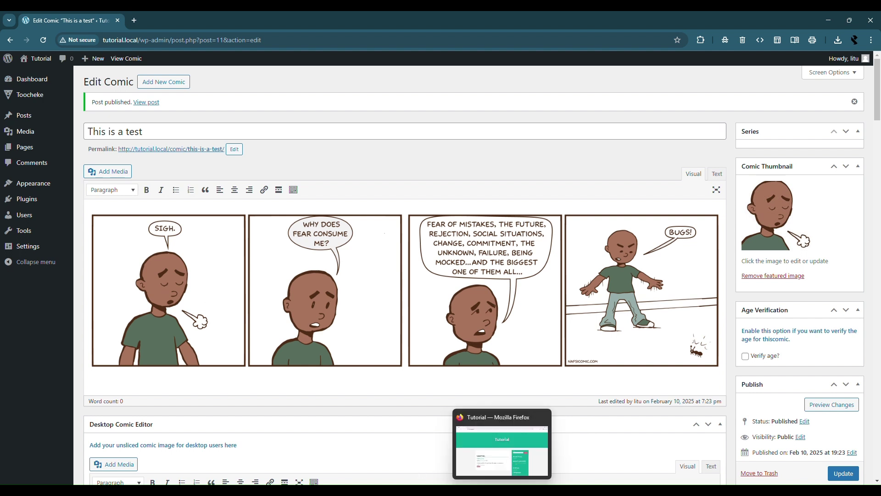
- In Firefox, reload the front page and open '#1. This is a test' under Latest Comics
left_click(502, 451)
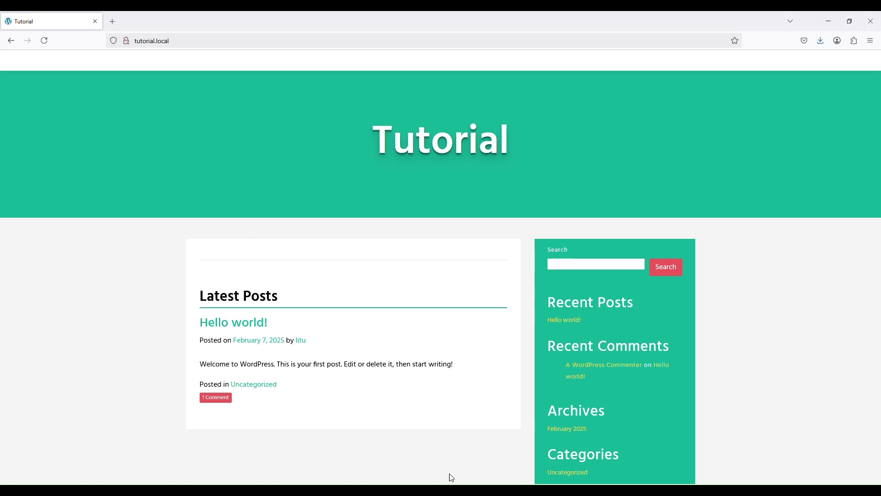
left_click(44, 41)
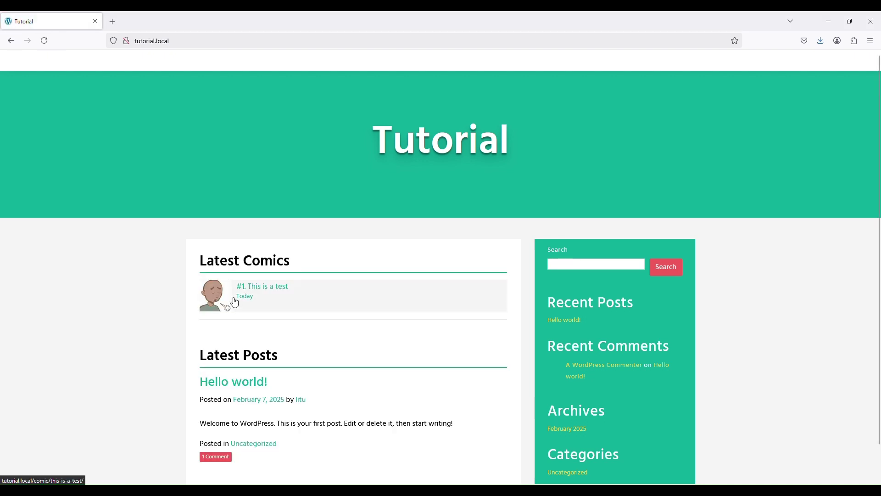
left_click(295, 303)
scroll(358, 299, "down", 3)
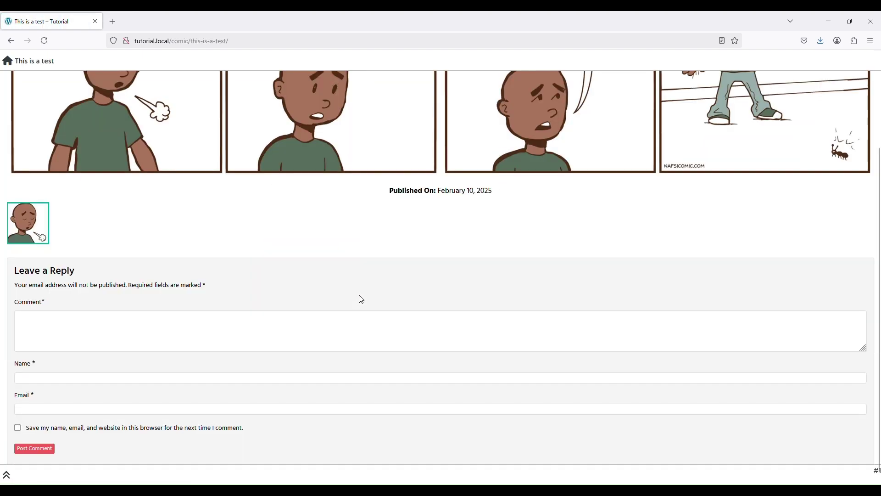
scroll(358, 298, "up", 3)
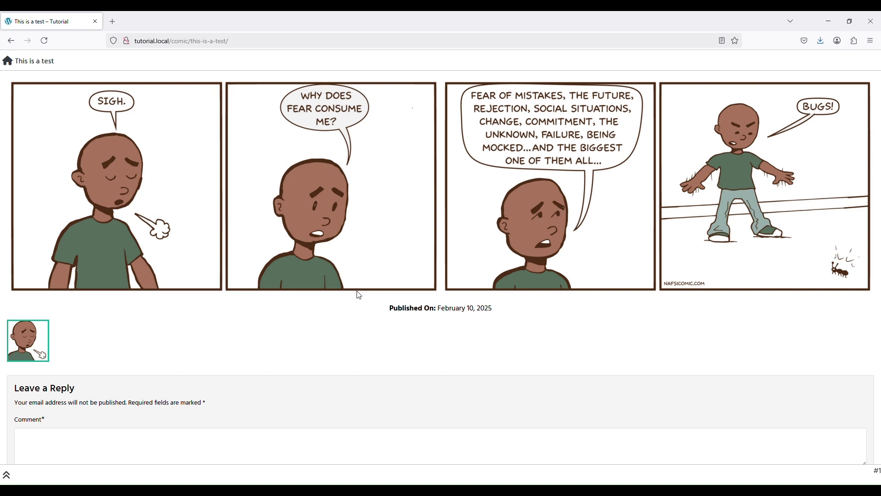
left_click(358, 294)
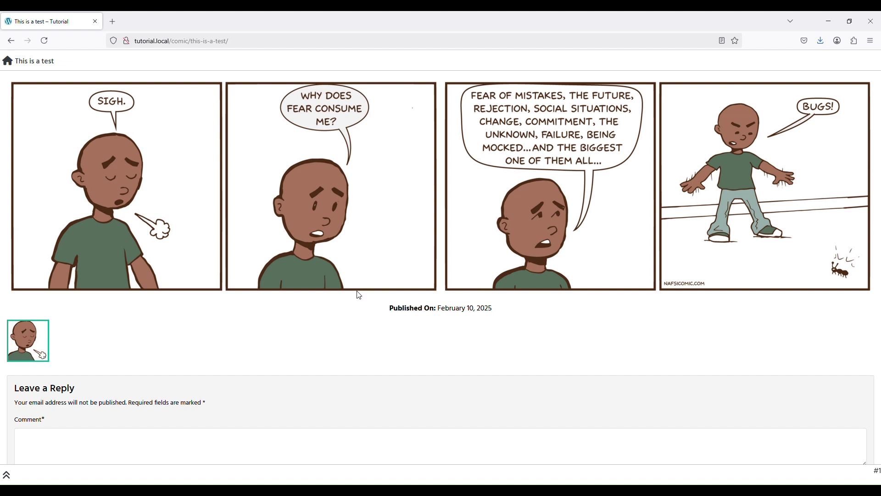